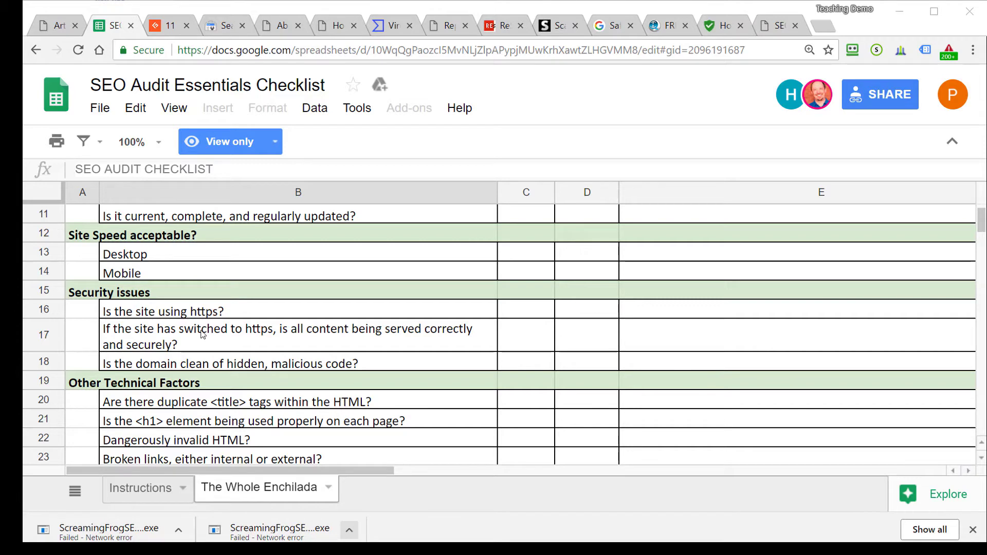
Select the checklist question about hidden, malicious code, and review the tools list in the Geek Flare article on website malware scanning
left_click(201, 366)
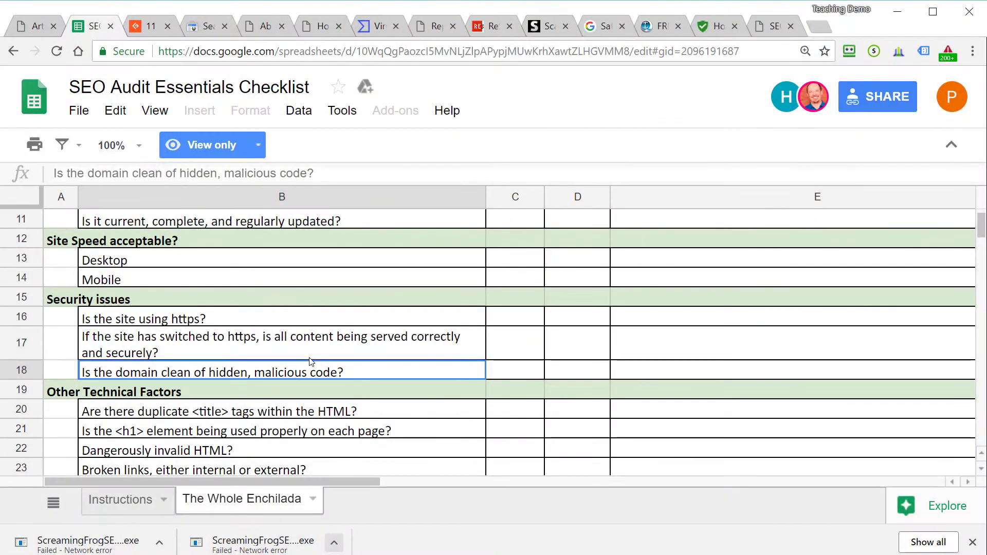
left_click(137, 30)
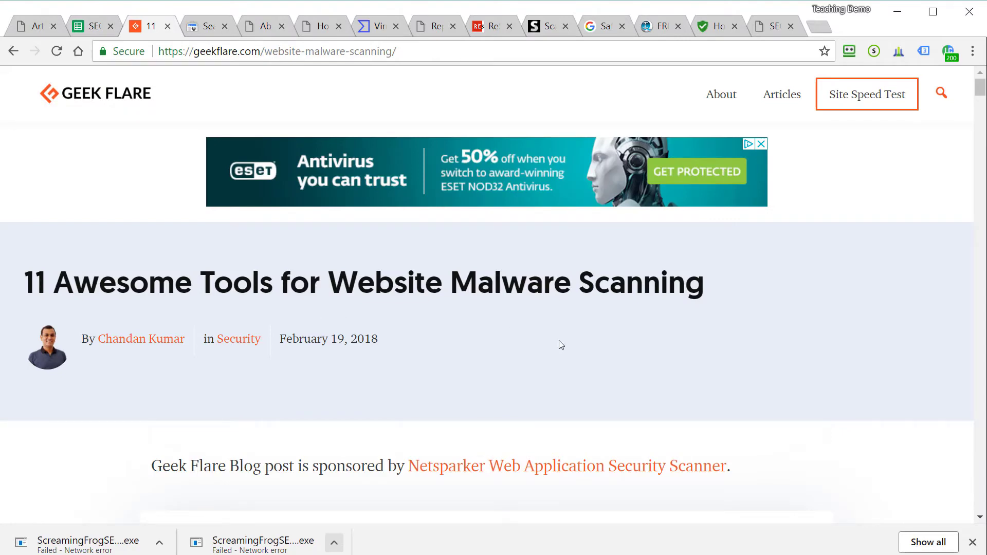
scroll(559, 341, "down", 10)
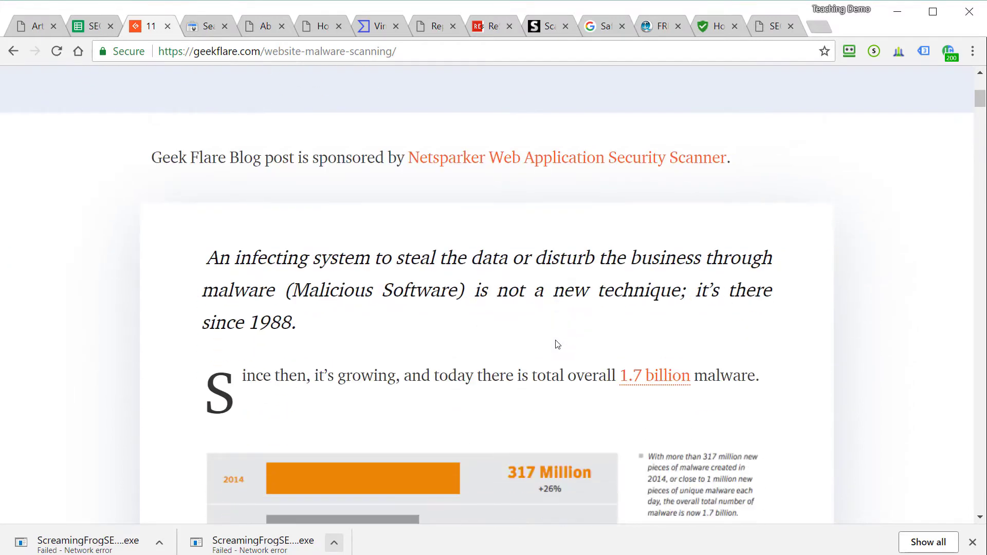
scroll(555, 341, "down", 12)
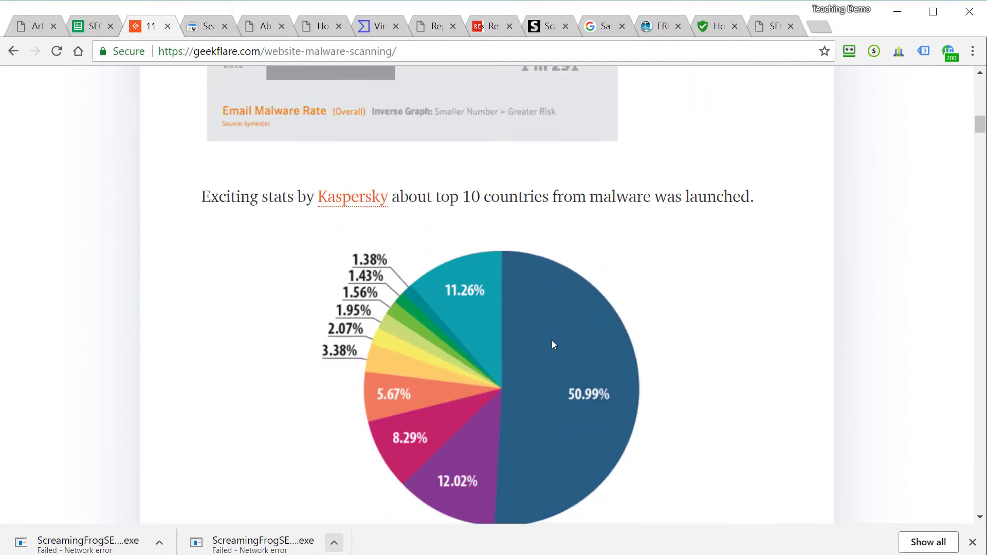
scroll(551, 344, "down", 10)
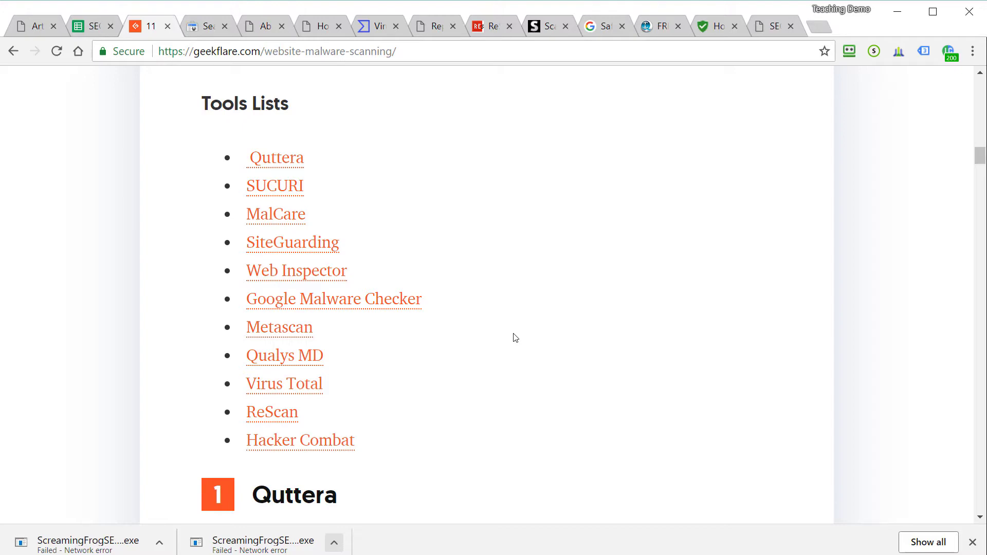
scroll(515, 338, "up", 20)
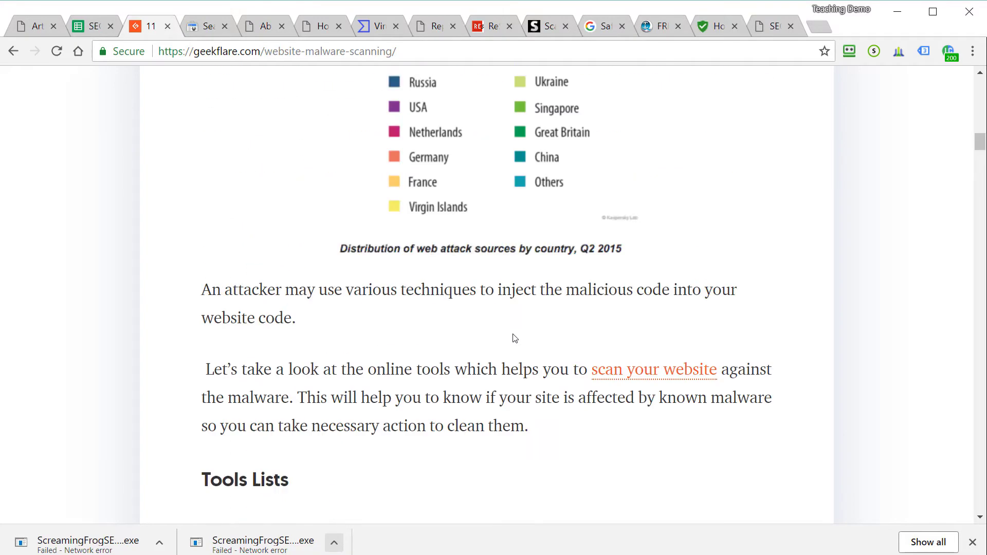
scroll(513, 339, "up", 6)
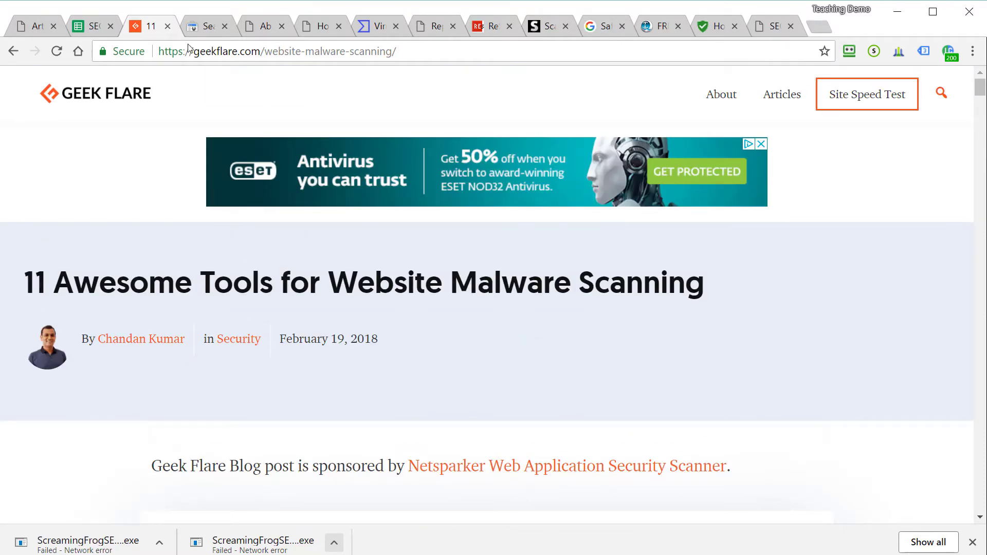
Open the Security Issues report for artisansofcolorado.com in Google Search Console
left_click(206, 26)
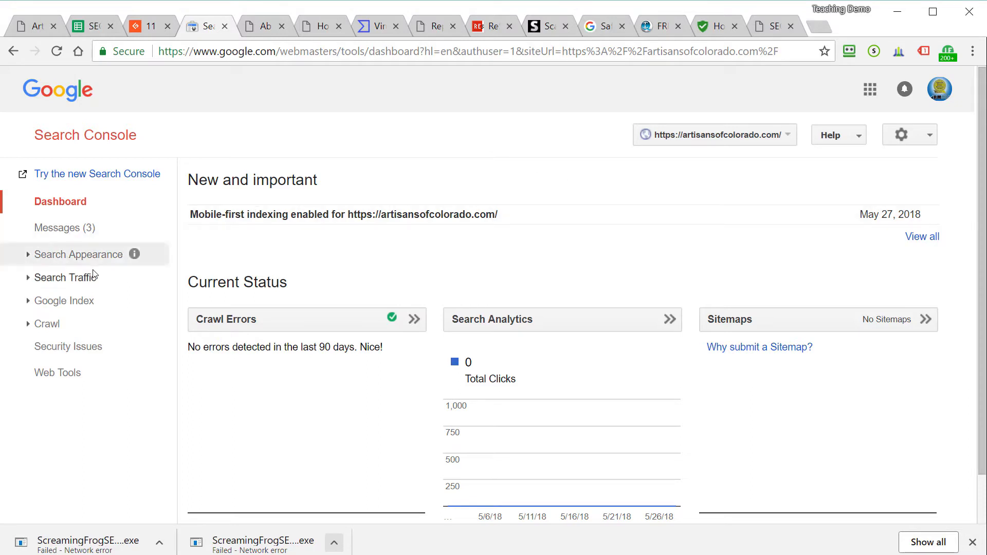
left_click(52, 354)
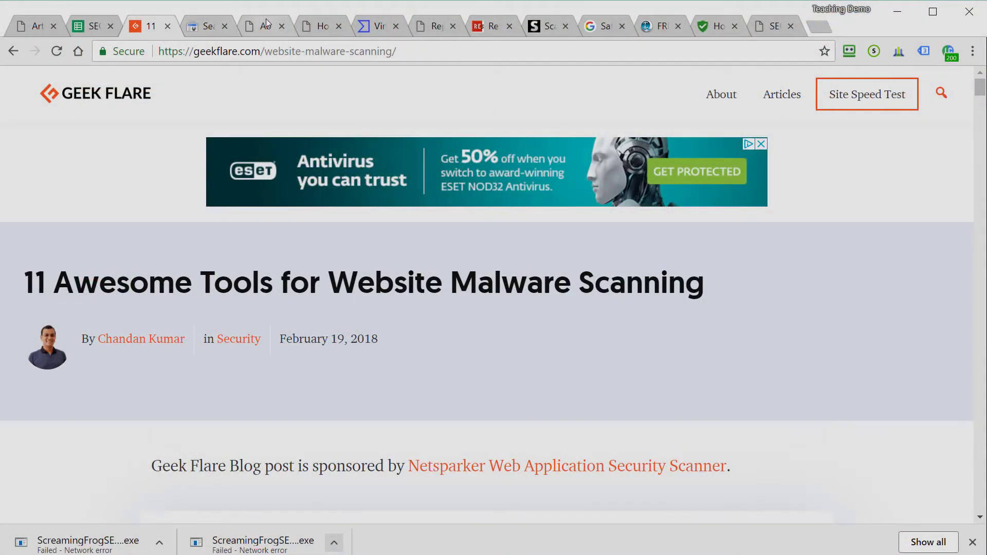
Look over the full home page of coopercomputers.com
left_click(266, 22)
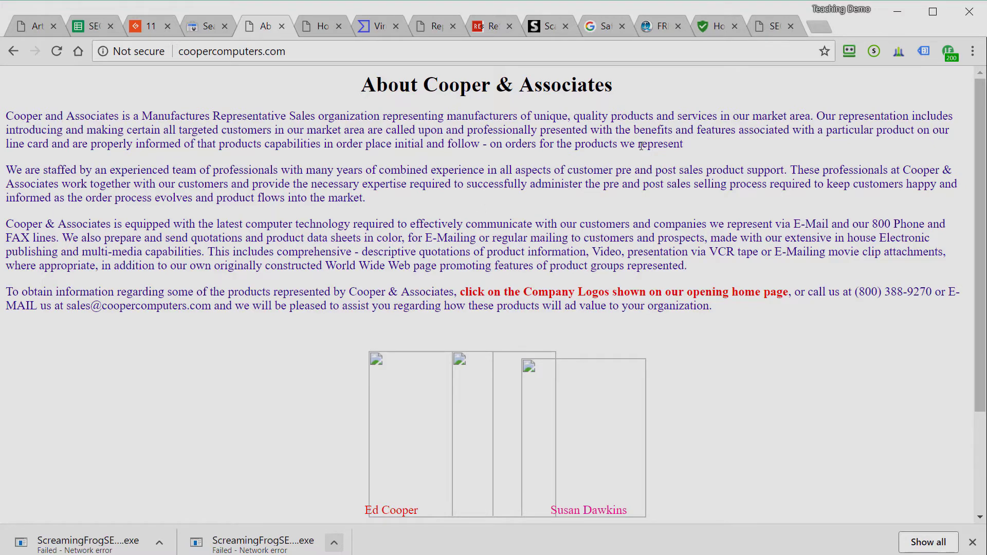
scroll(645, 147, "down", 1)
scroll(645, 147, "down", 1)
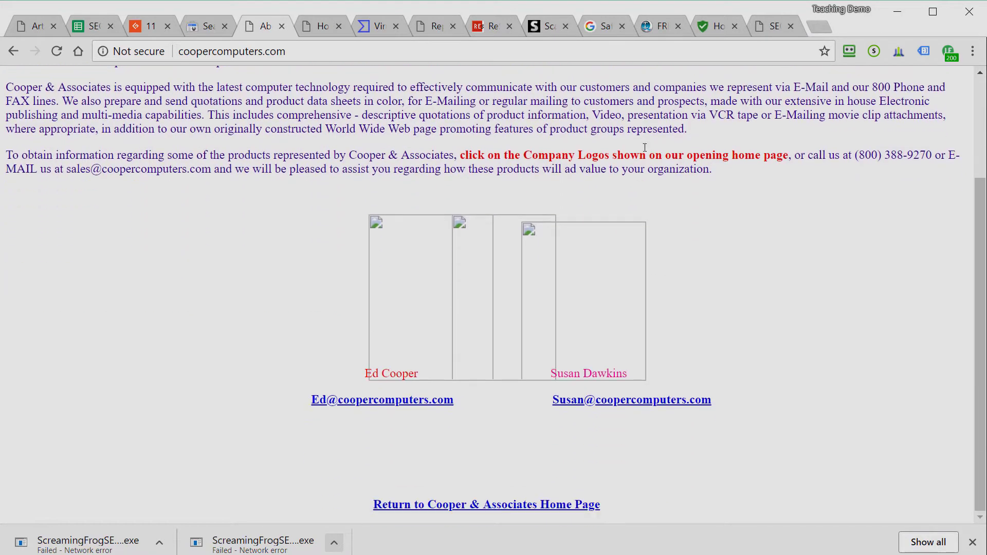
scroll(645, 150, "up", 2)
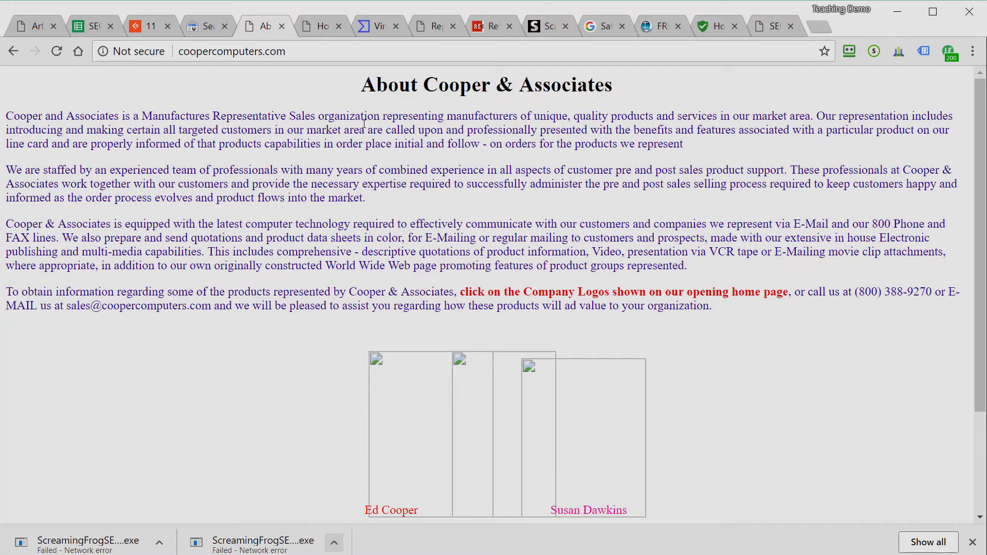
Examine the coopercomputers.com/homestuck page for injected content that does not belong to the company's site
left_click(329, 28)
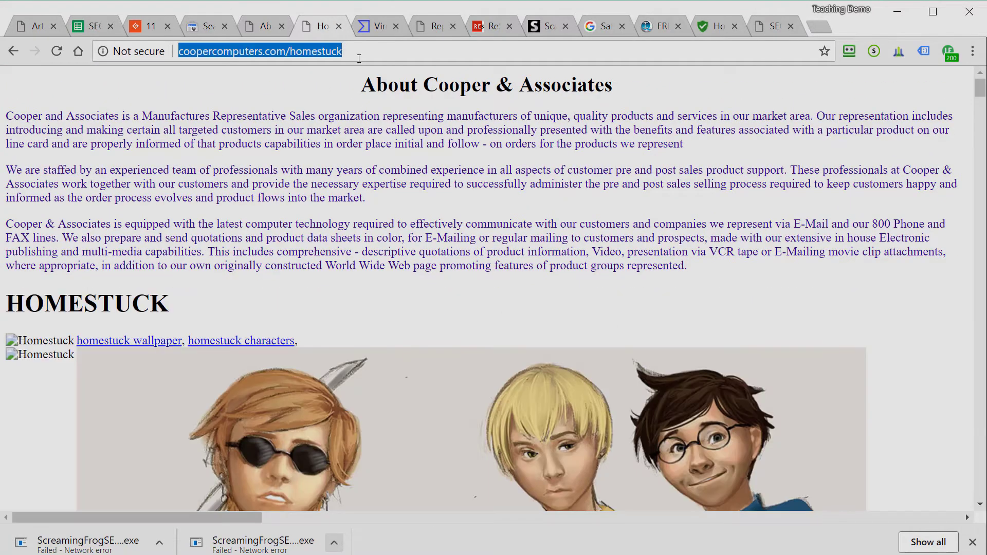
scroll(515, 127, "down", 6)
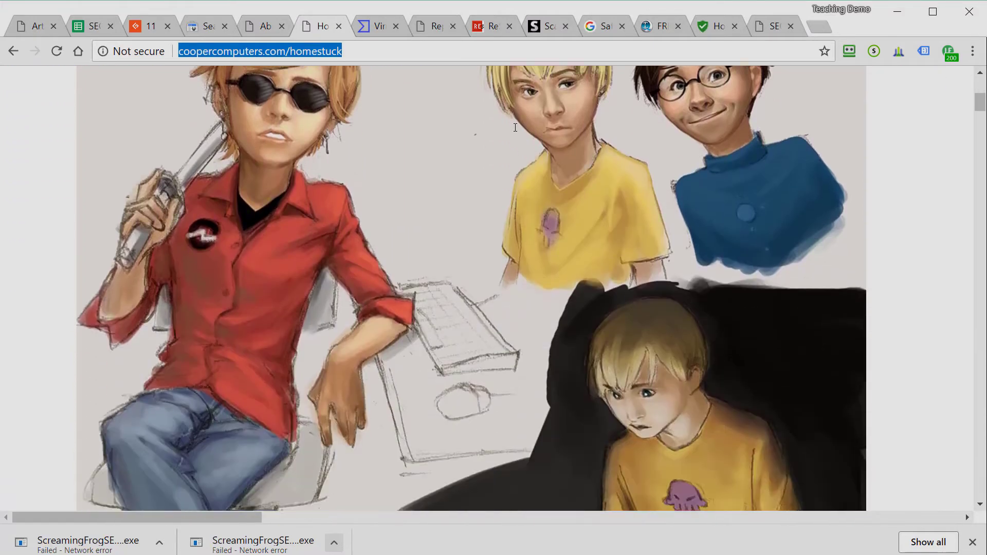
scroll(515, 128, "down", 14)
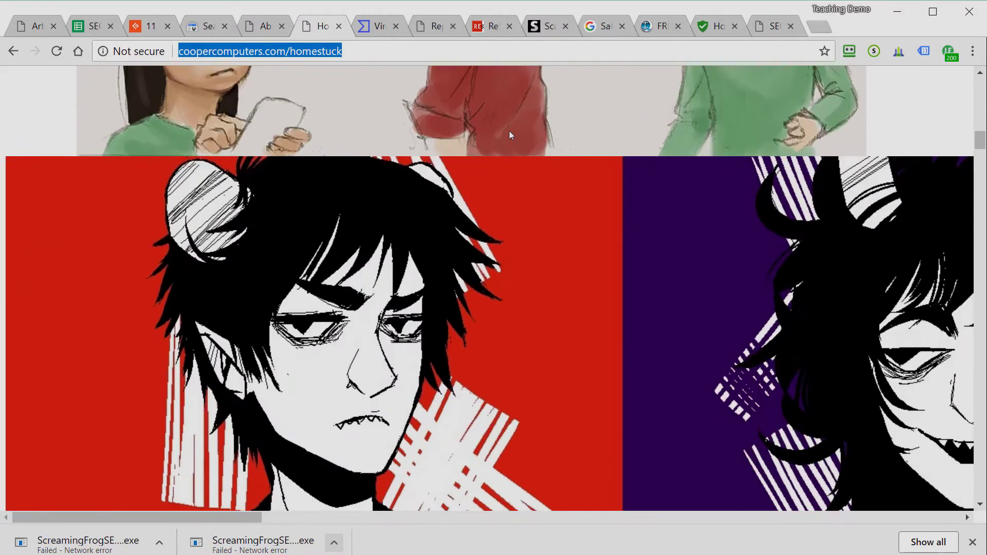
scroll(511, 135, "down", 20)
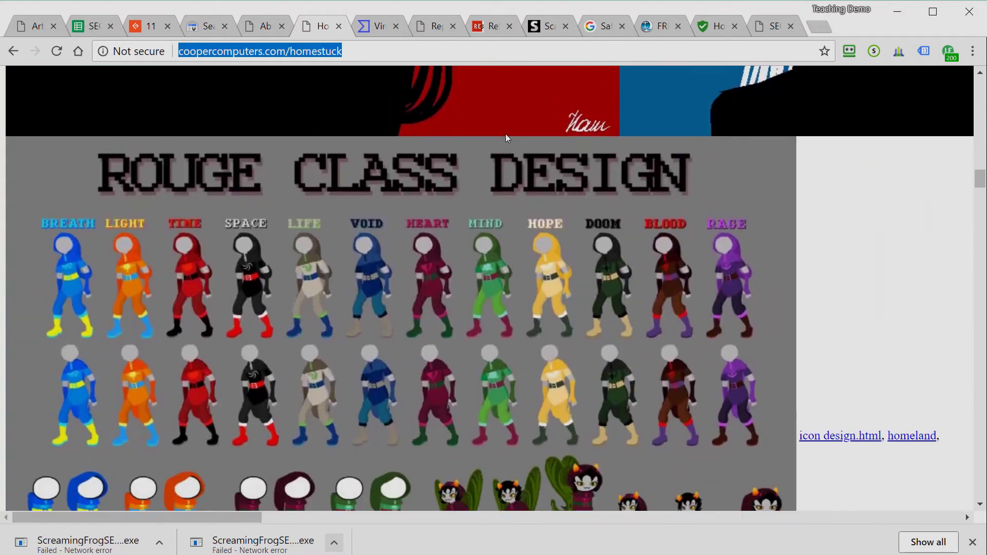
scroll(507, 138, "down", 20)
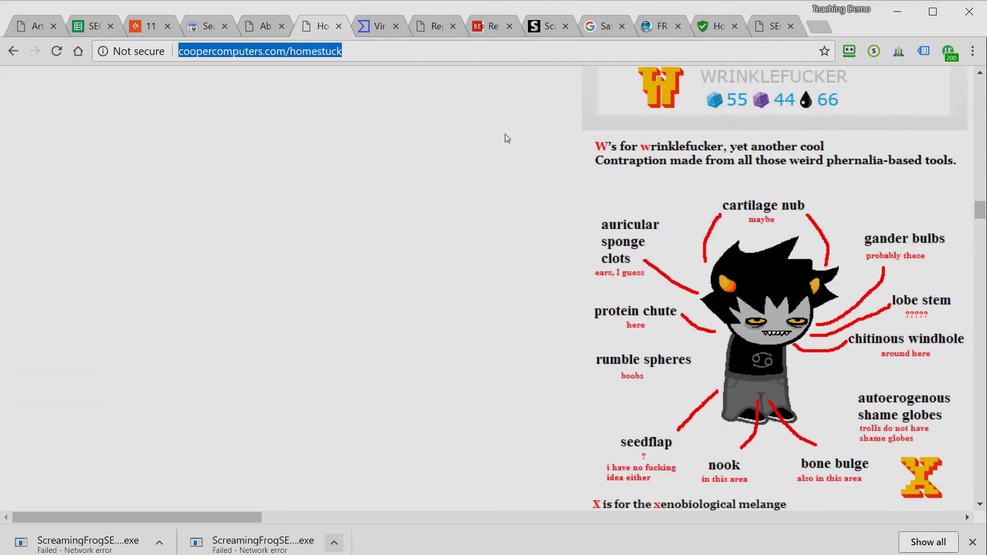
scroll(504, 139, "down", 20)
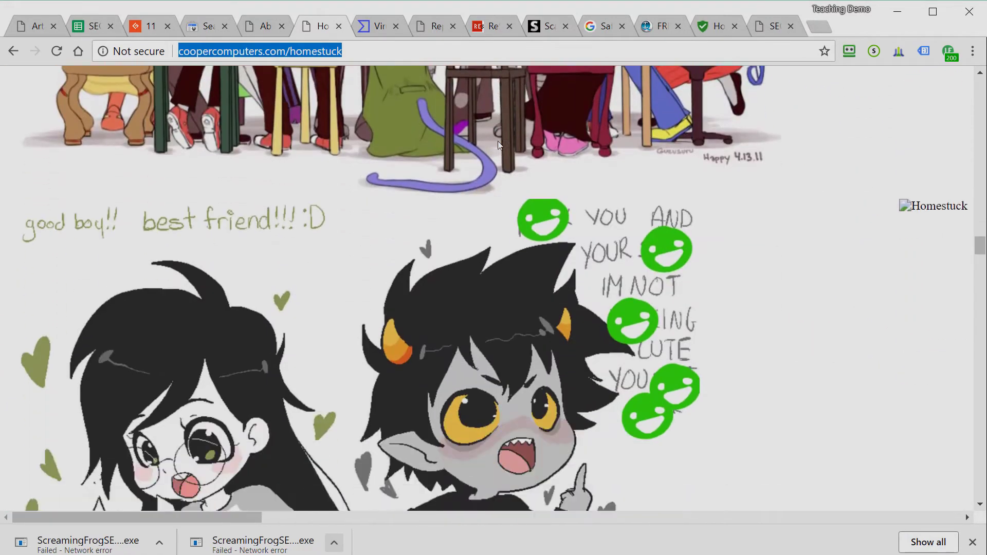
scroll(498, 141, "down", 10)
scroll(490, 145, "up", 10)
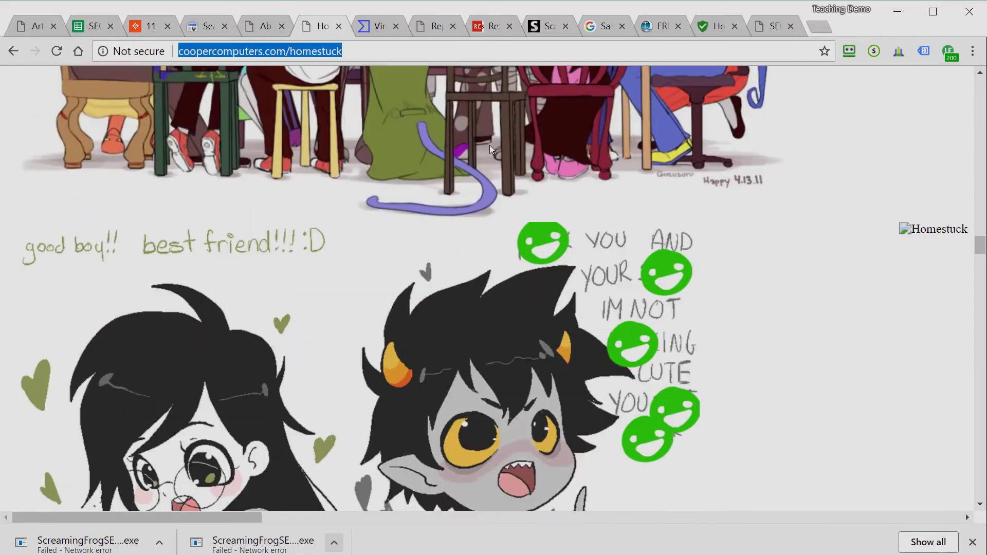
scroll(489, 146, "up", 15)
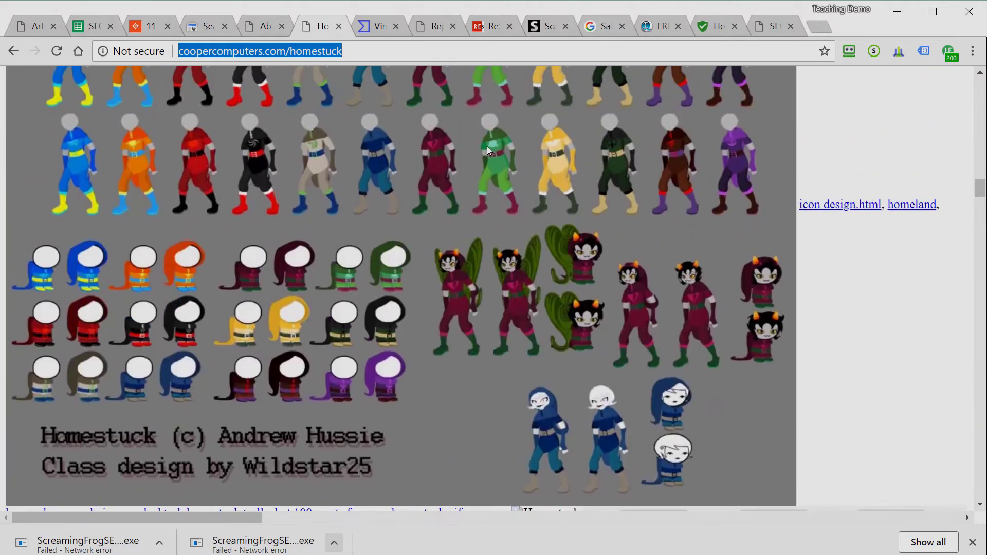
scroll(488, 150, "up", 15)
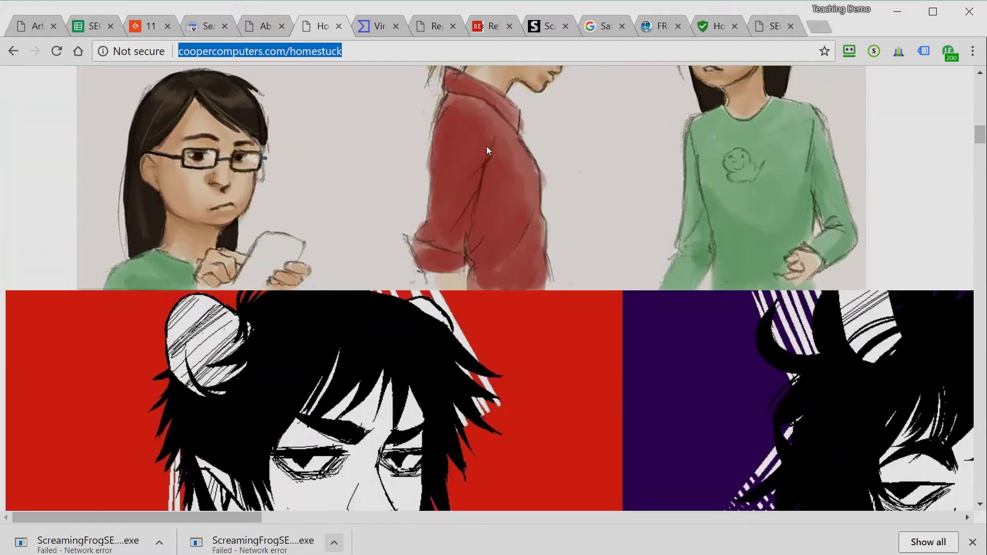
scroll(487, 147, "up", 15)
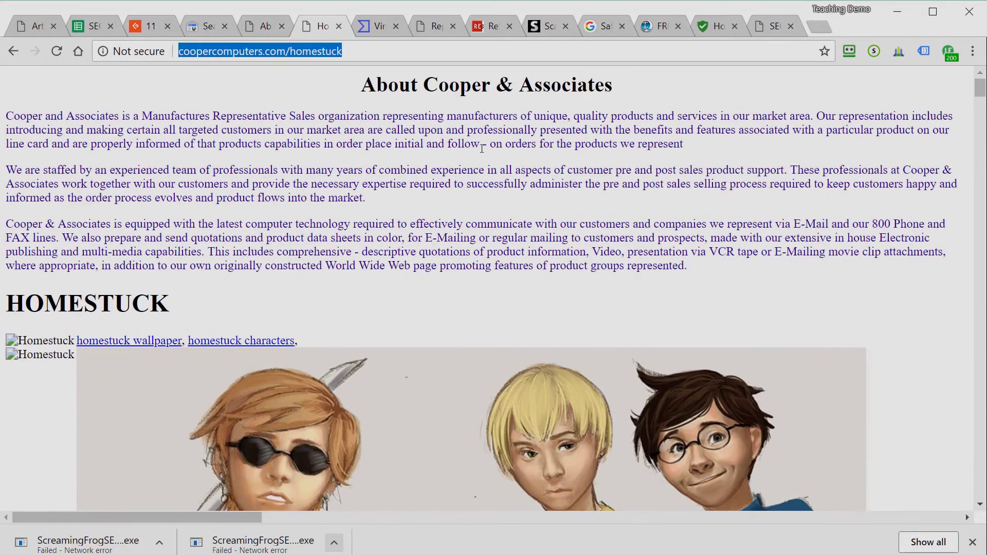
Review the individual engine verdicts in the VirusTotal detection report for coopercomputers.com
left_click(380, 27)
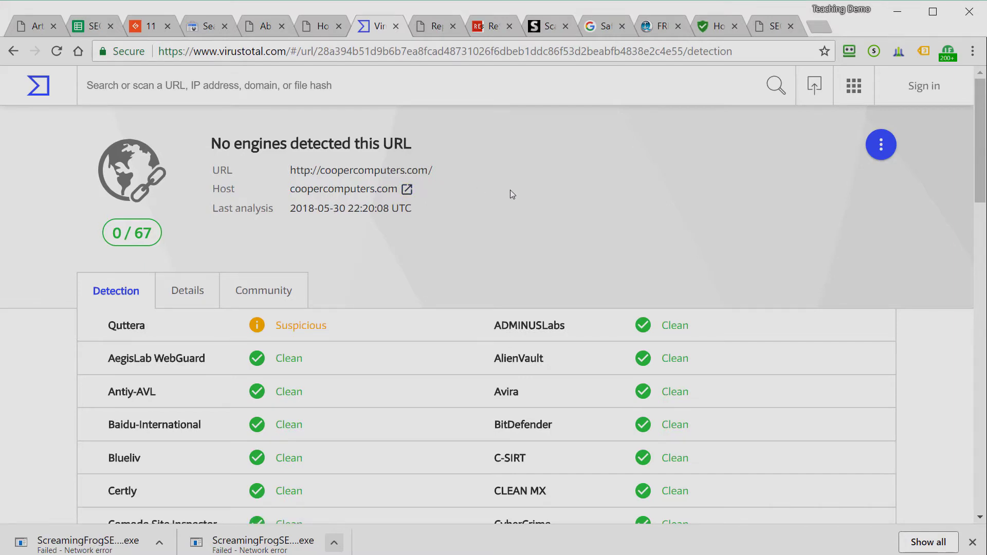
scroll(510, 191, "down", 7)
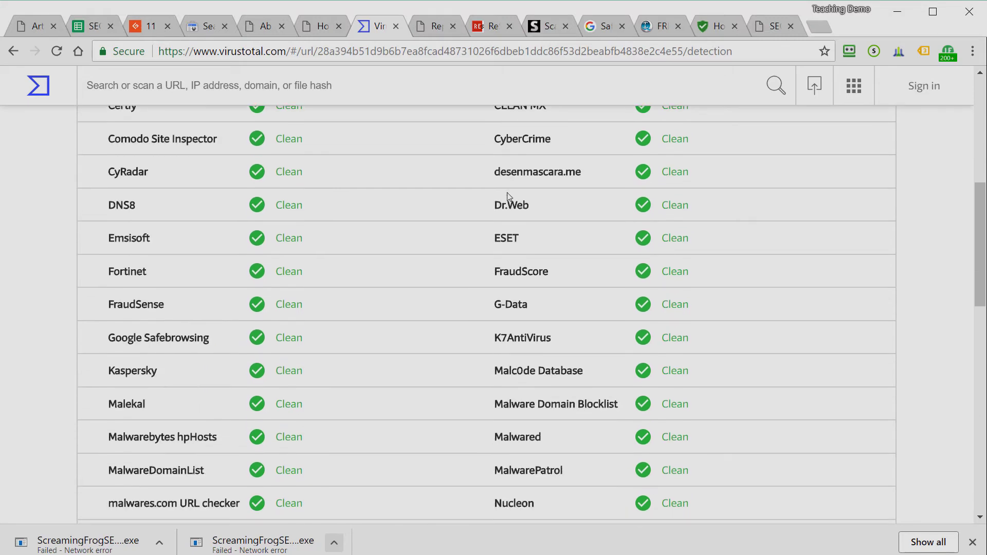
scroll(508, 195, "down", 5)
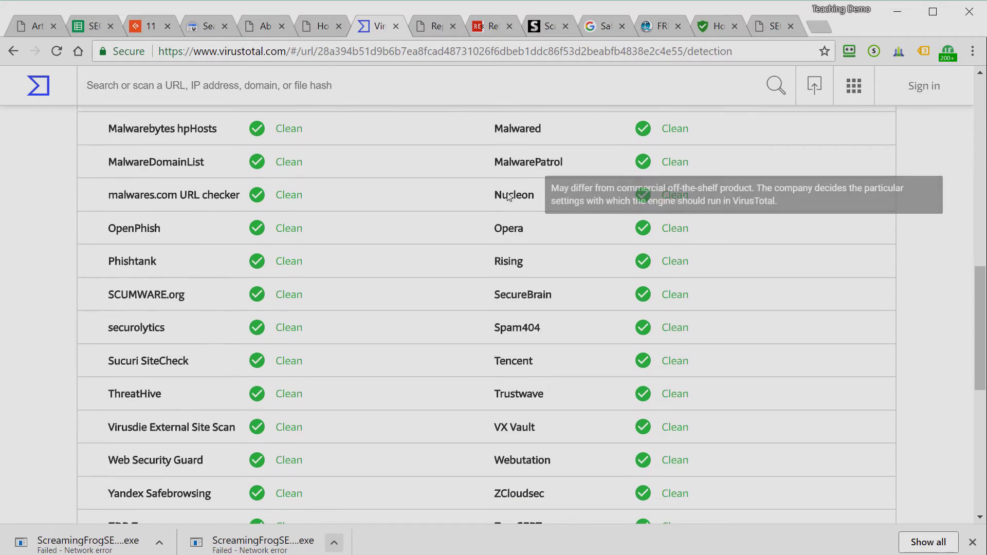
scroll(509, 197, "up", 3)
scroll(510, 196, "up", 4)
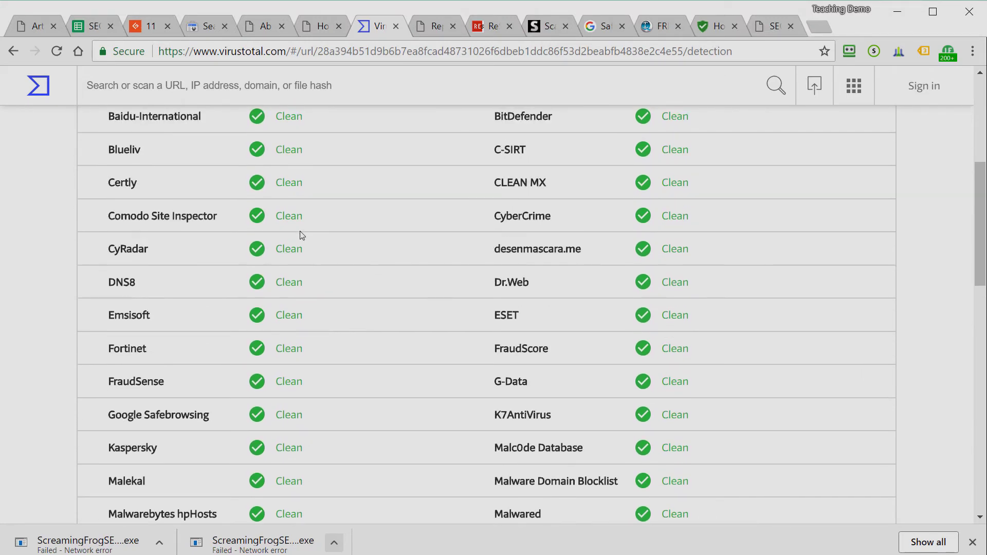
scroll(508, 255, "up", 5)
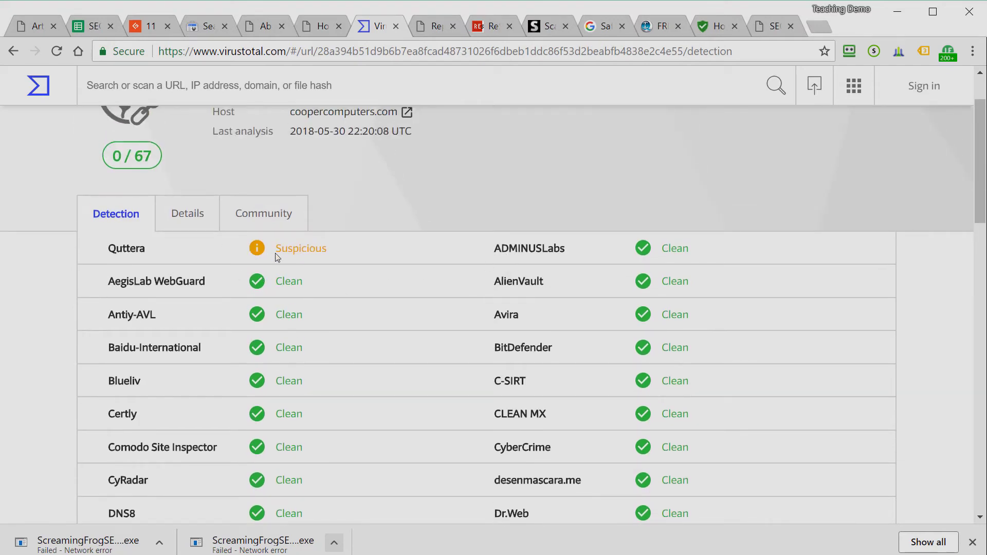
Review the scan summary and threat report for coopercomputers.com in Web Inspector
left_click(441, 28)
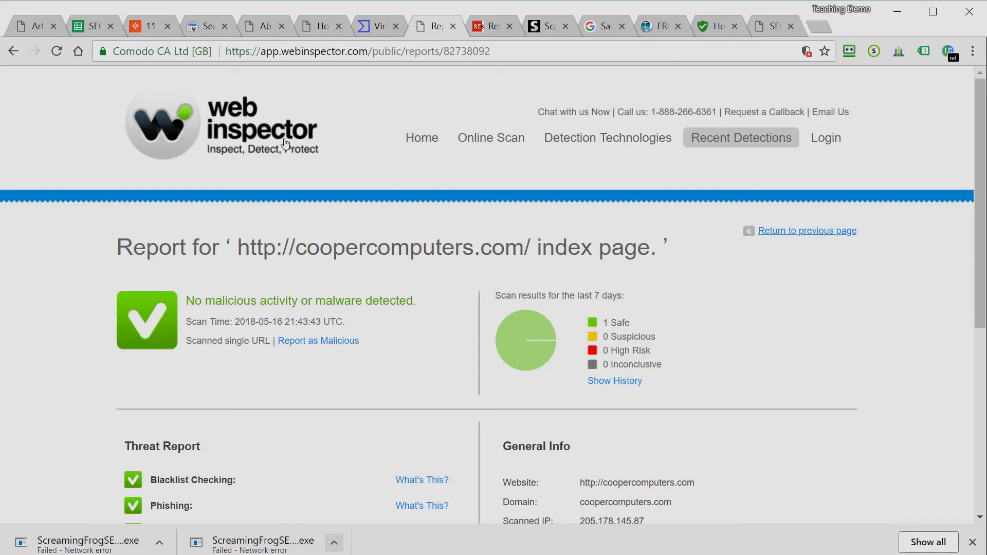
scroll(391, 221, "down", 3)
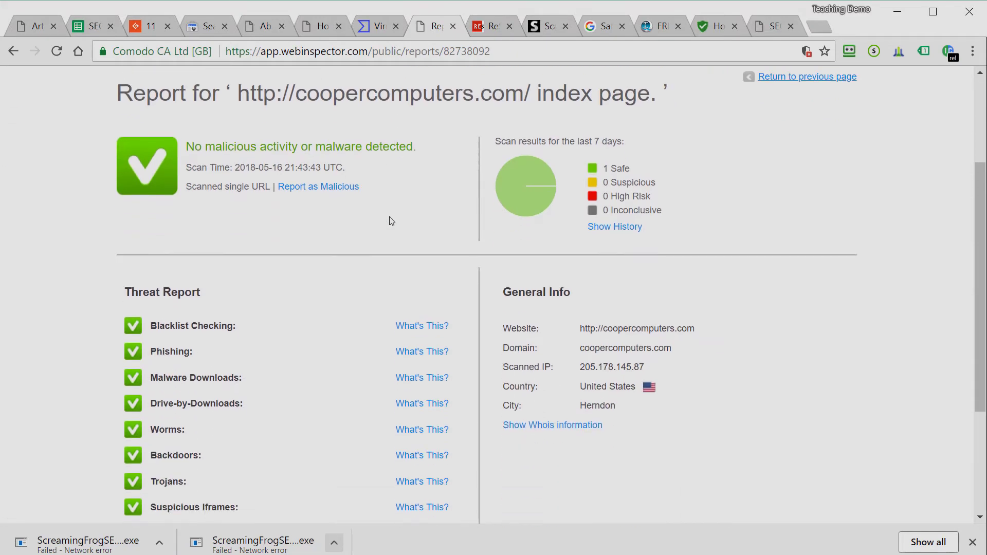
scroll(390, 221, "down", 3)
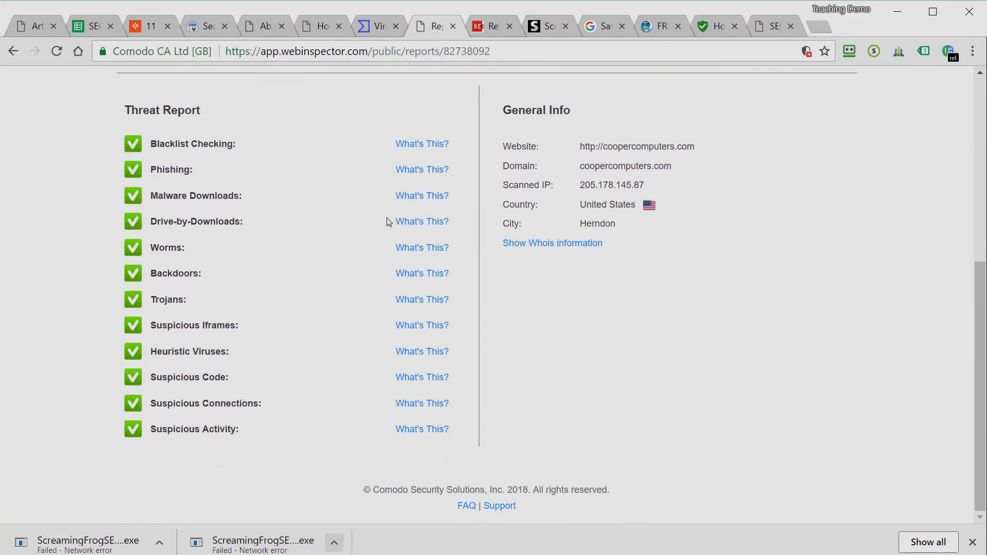
scroll(388, 222, "up", 7)
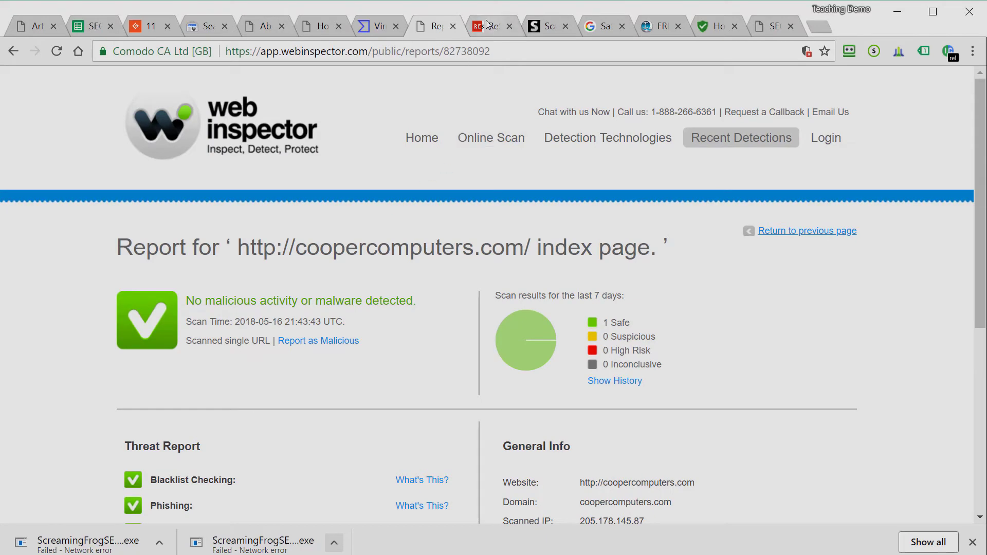
Review the malware, blacklist and other issue checks in the ReScan.pro report for coopercomputers.com
left_click(487, 24)
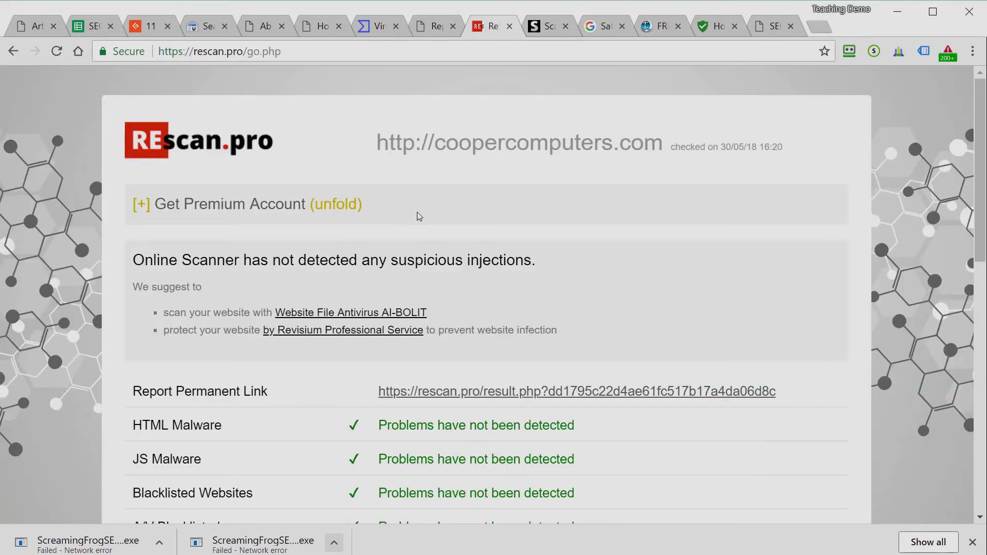
scroll(416, 217, "down", 3)
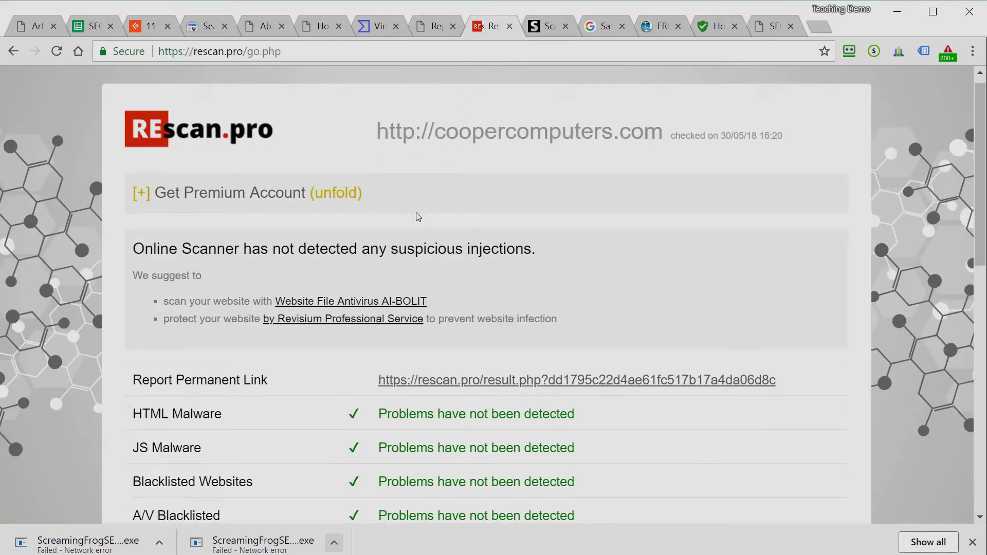
scroll(415, 216, "down", 9)
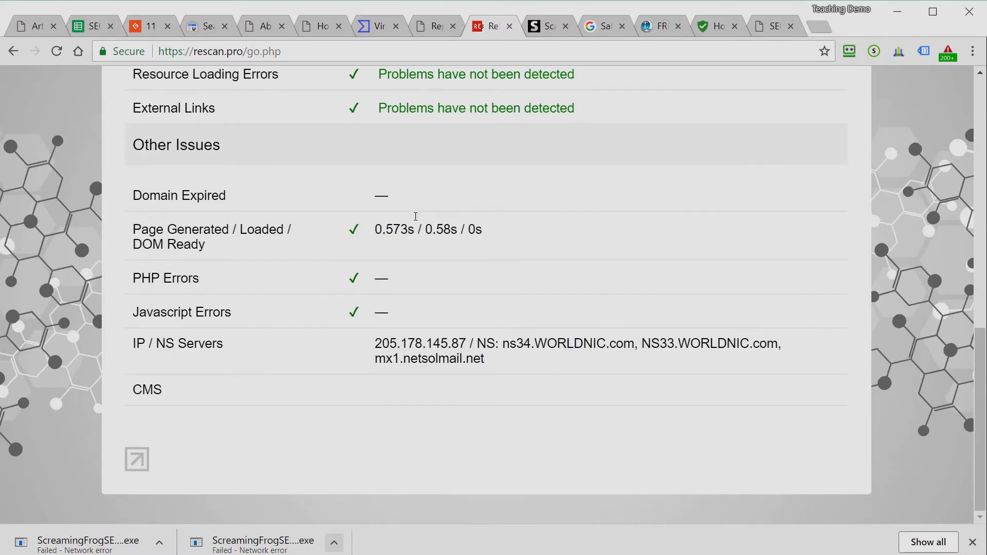
scroll(415, 220, "up", 11)
scroll(415, 220, "up", 2)
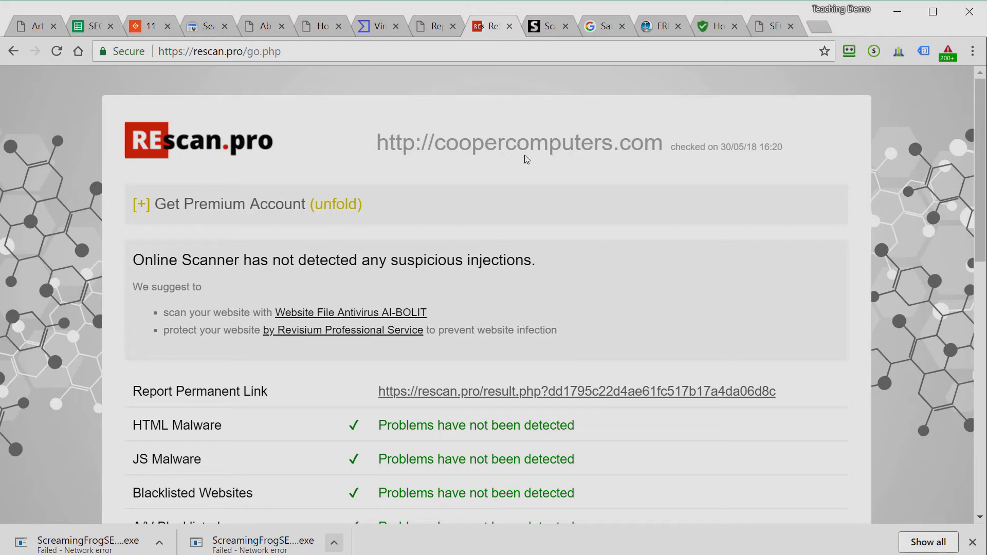
Review the risk rating, spam detection, malware checks and blacklist status in the Sucuri SiteCheck report for coopercomputers.com
left_click(546, 27)
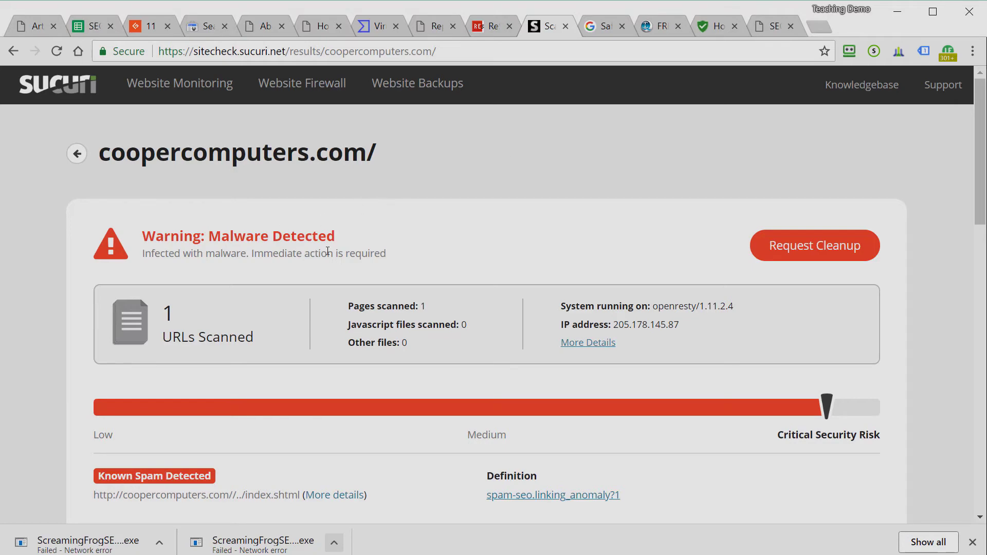
scroll(566, 235, "down", 3)
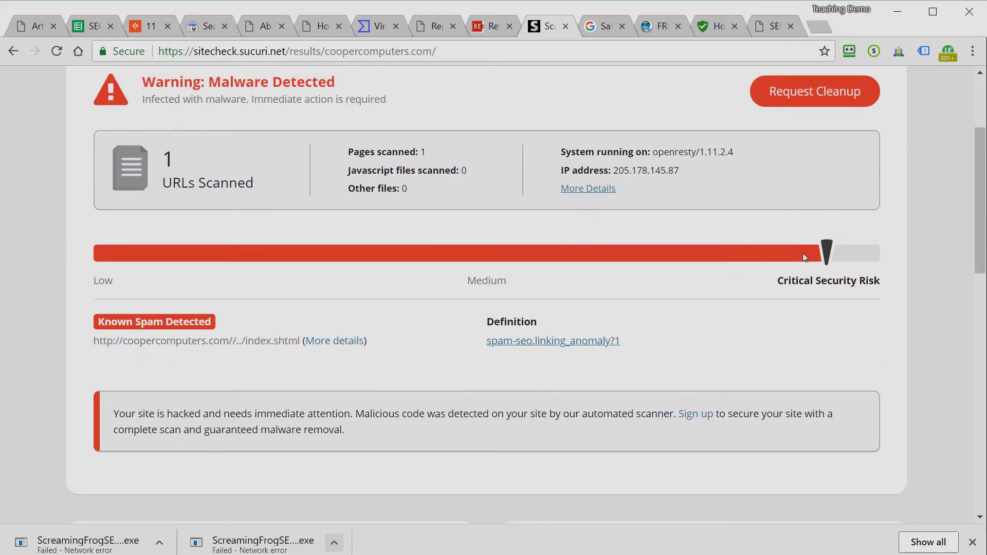
scroll(715, 273, "down", 2)
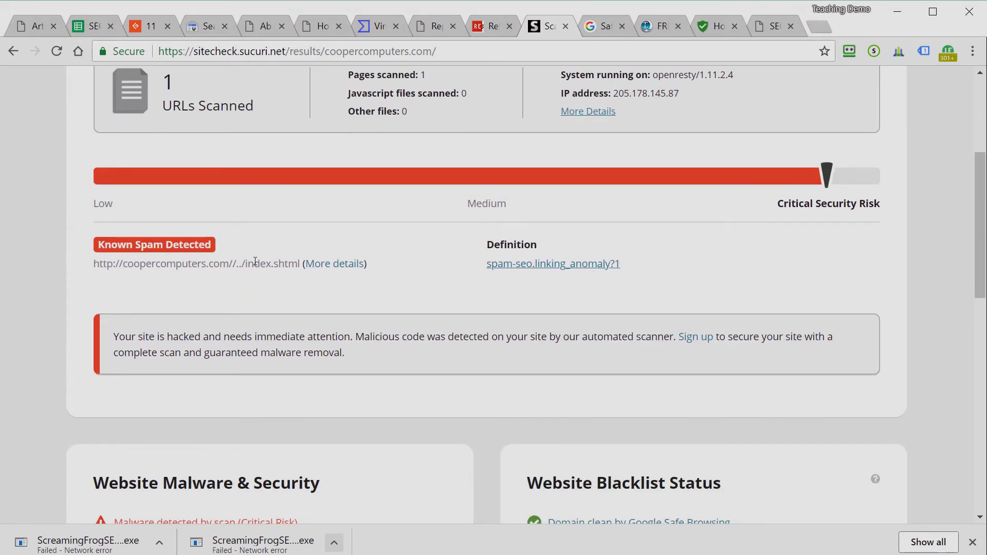
scroll(370, 294, "down", 2)
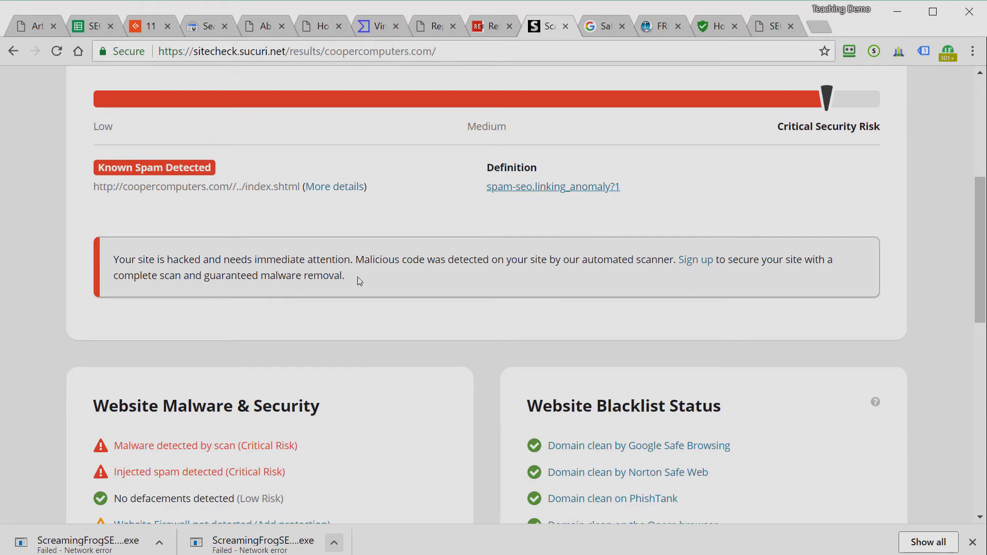
scroll(359, 282, "down", 3)
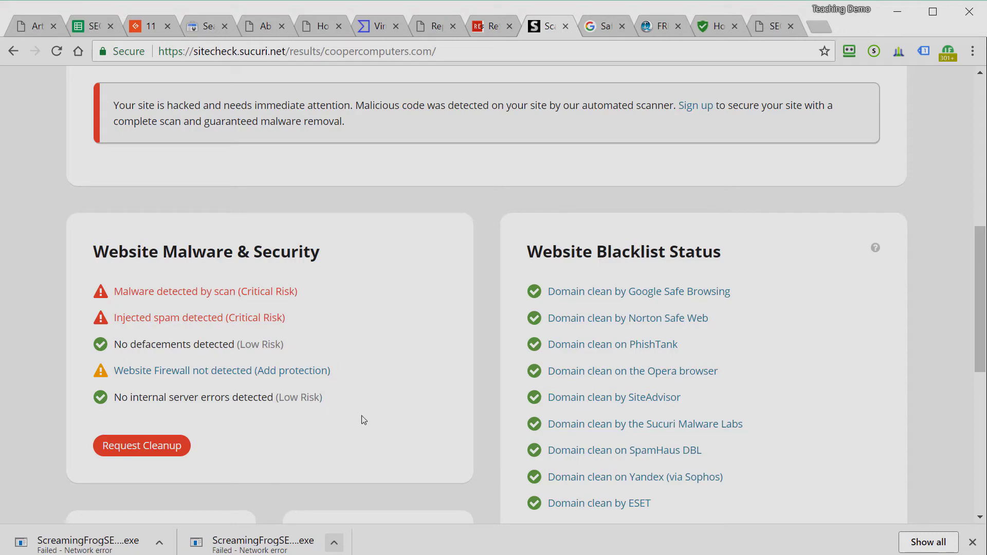
scroll(366, 419, "up", 2)
scroll(369, 419, "up", 8)
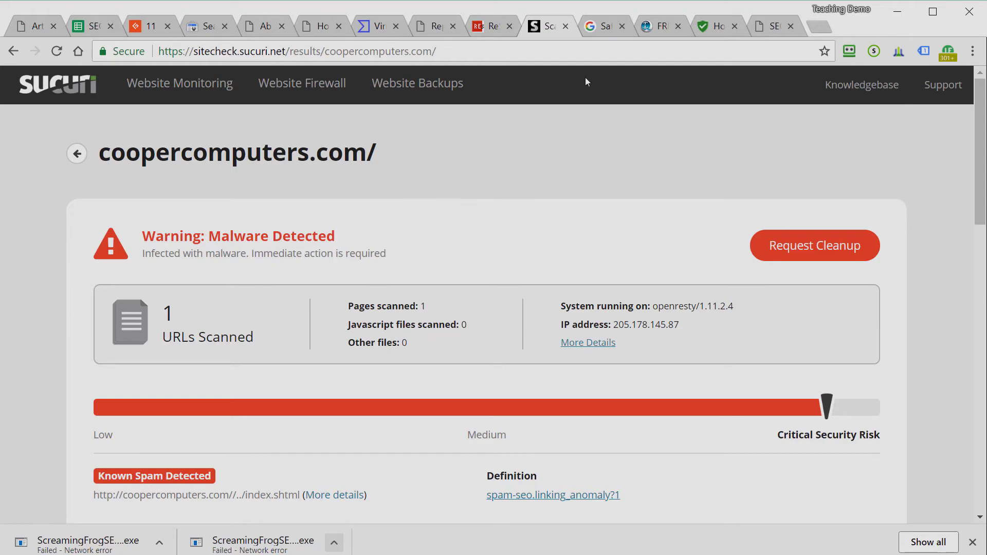
Check the current site status of coopercomputers.com in Google's Safe Browsing Transparency Report
left_click(605, 30)
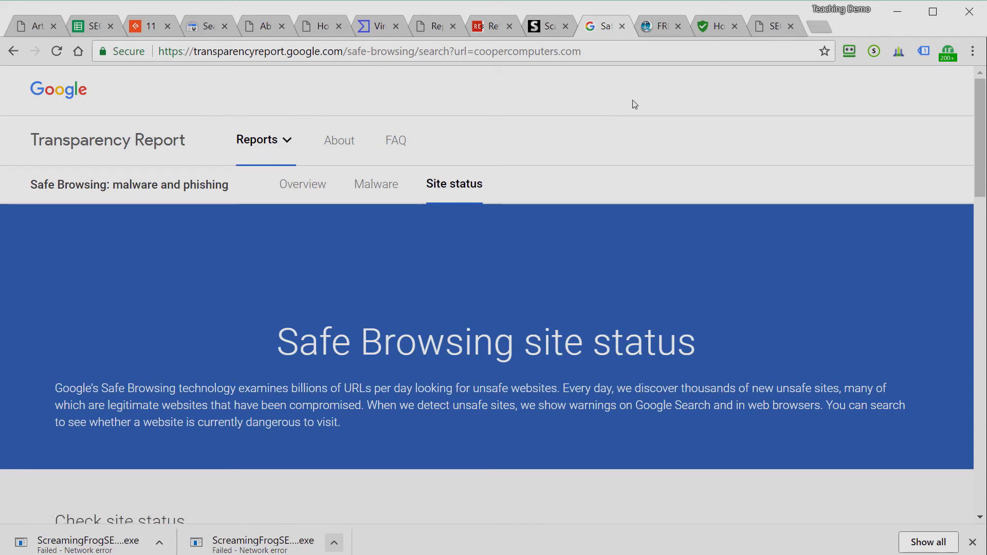
scroll(634, 104, "down", 5)
scroll(633, 100, "down", 1)
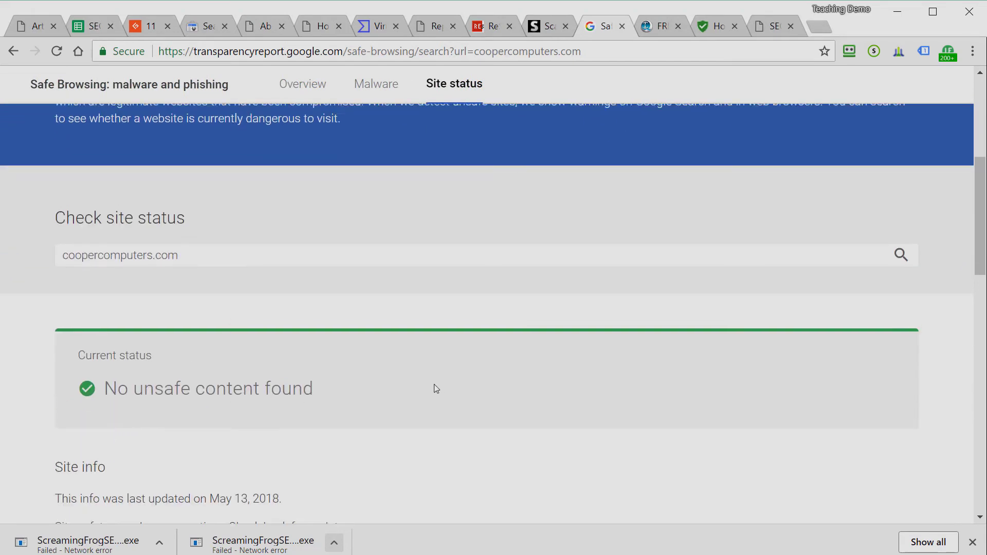
scroll(434, 384, "up", 6)
Review the file classifications, external links, iframes and blacklist entry in the Quttera scan report for coopercomputers.com
left_click(664, 32)
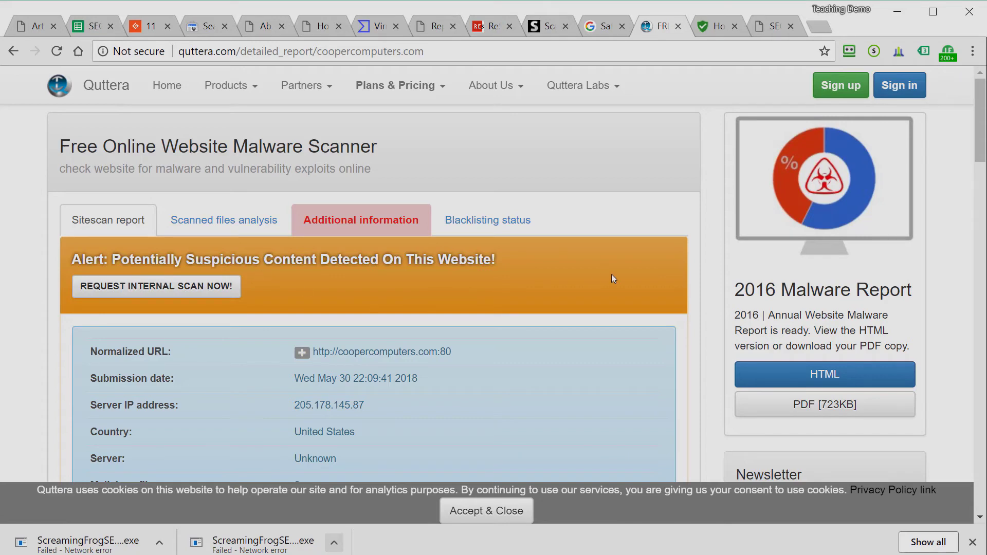
scroll(612, 276, "down", 5)
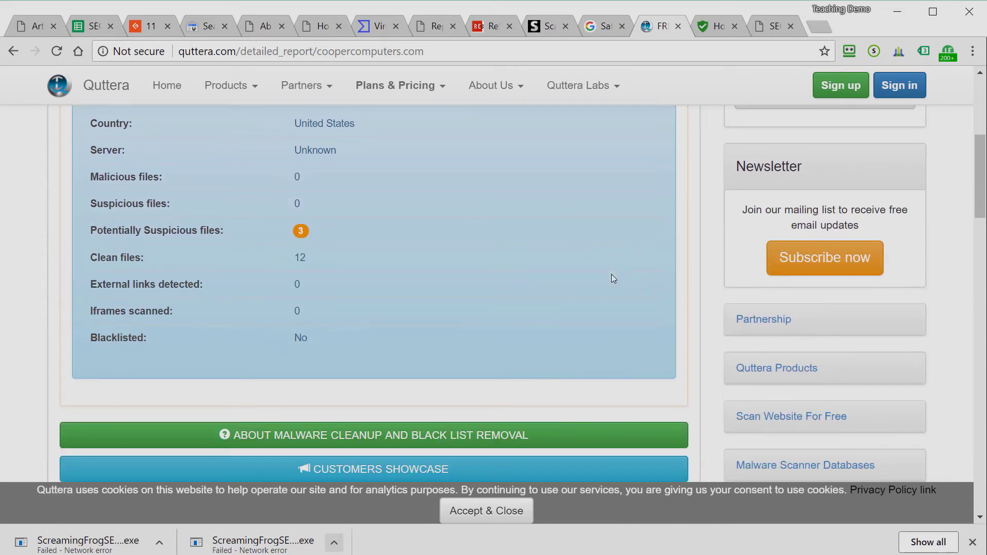
scroll(612, 278, "down", 5)
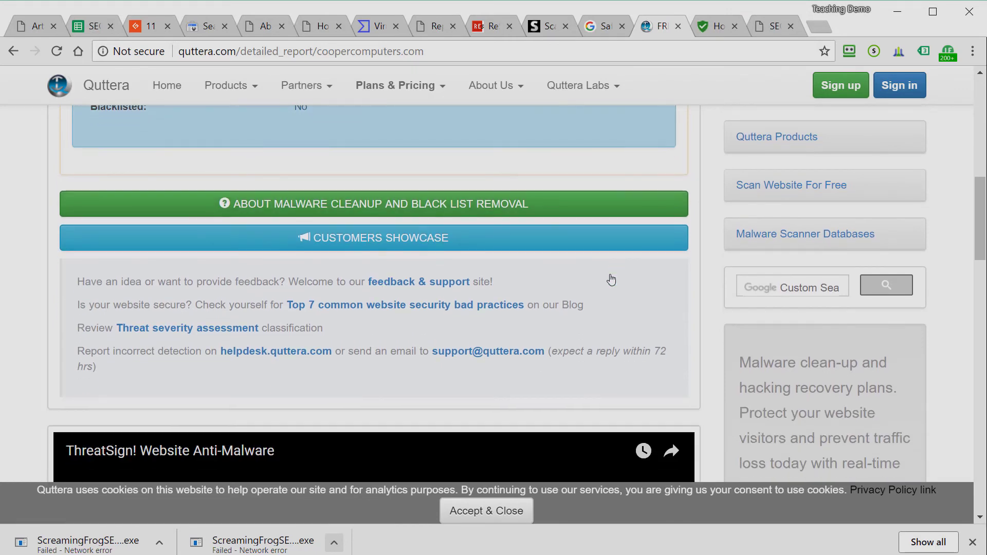
scroll(611, 280, "up", 1)
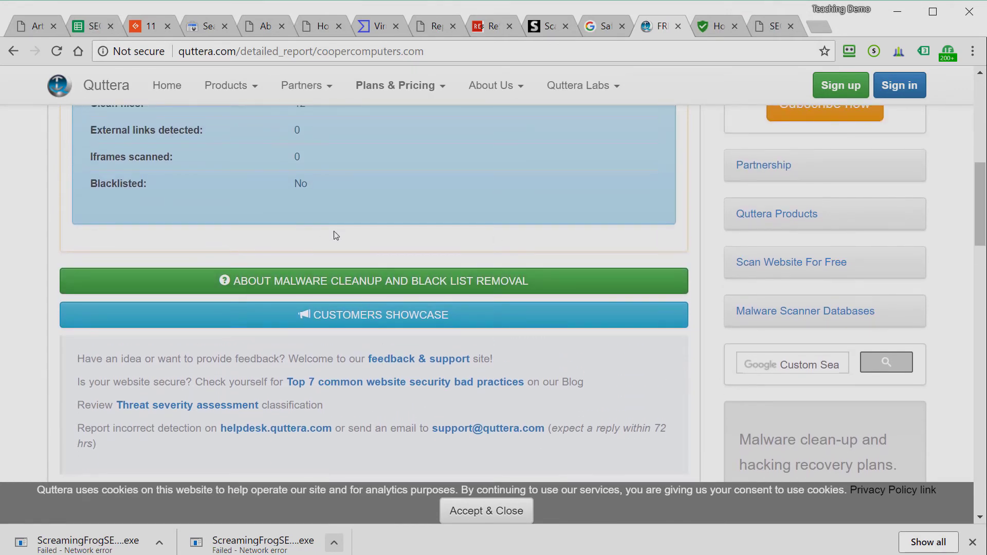
scroll(266, 238, "up", 3)
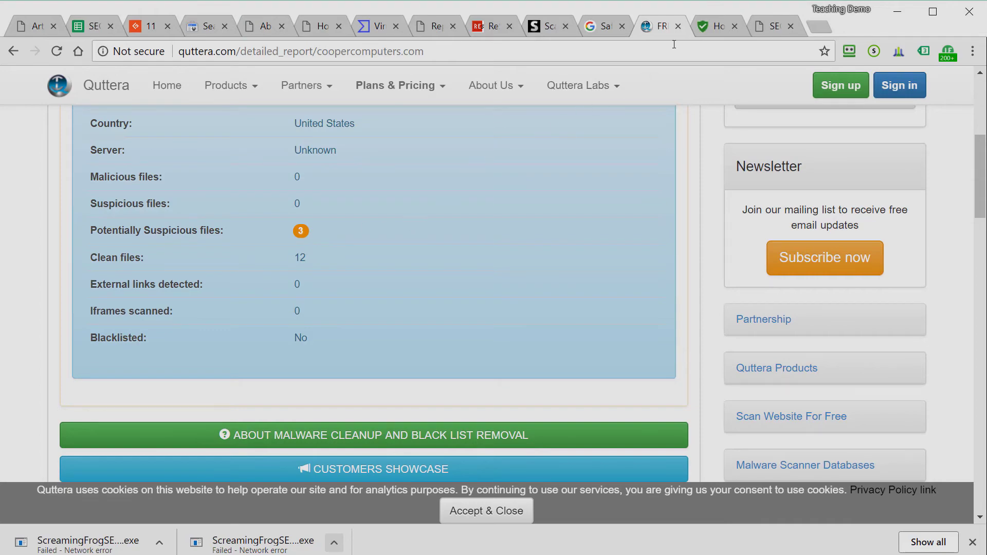
Review the general result of the SiteGuarding scan for coopercomputers.com
left_click(715, 28)
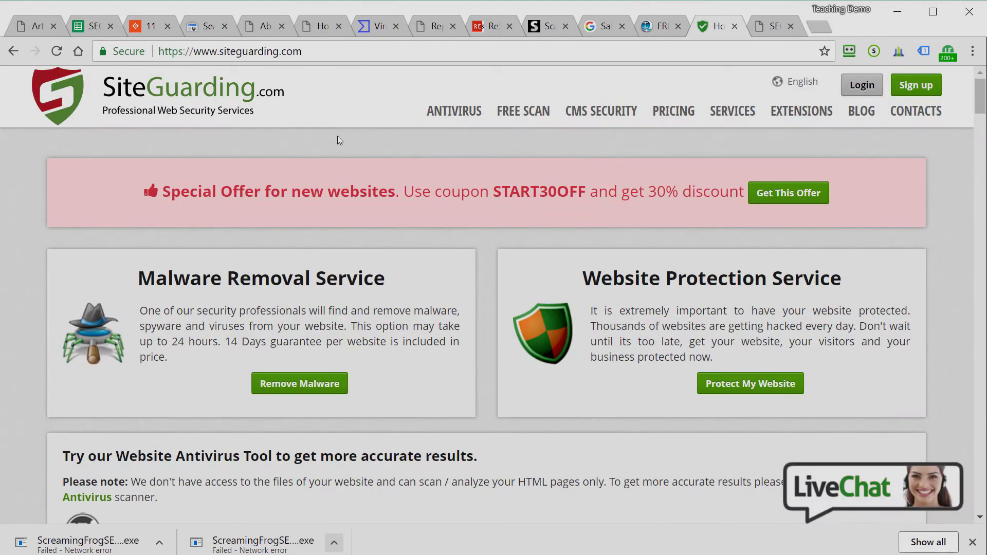
scroll(415, 140, "down", 8)
scroll(421, 213, "down", 3)
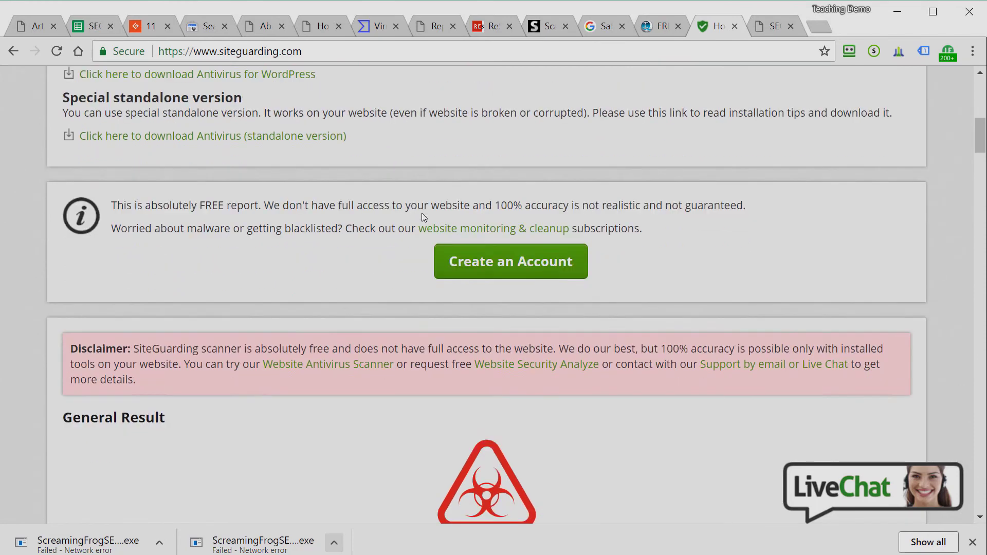
scroll(564, 216, "down", 3)
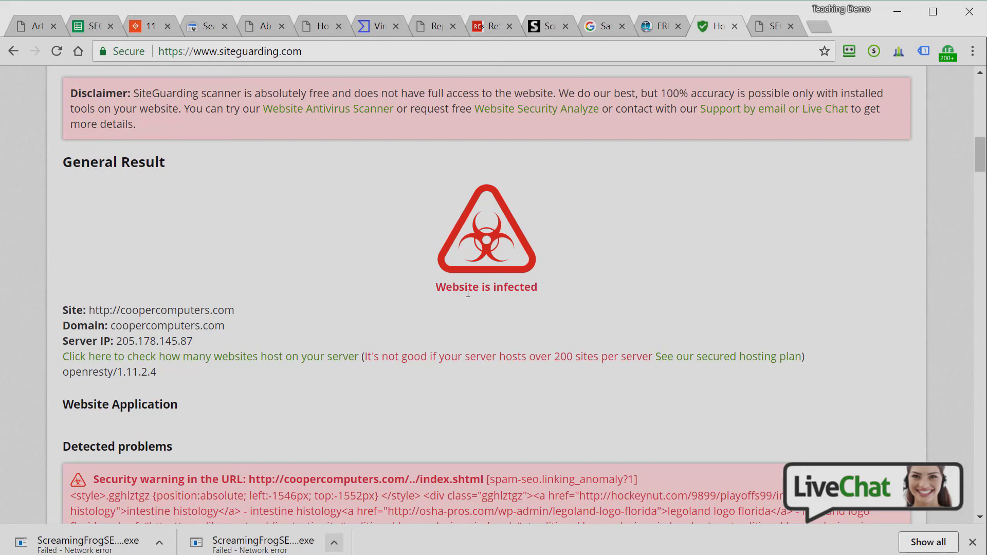
Examine the code listed under Detected problems for the index.shtml page, highlighting its spam-seo.linking_anomaly?1 label
scroll(620, 261, "down", 5)
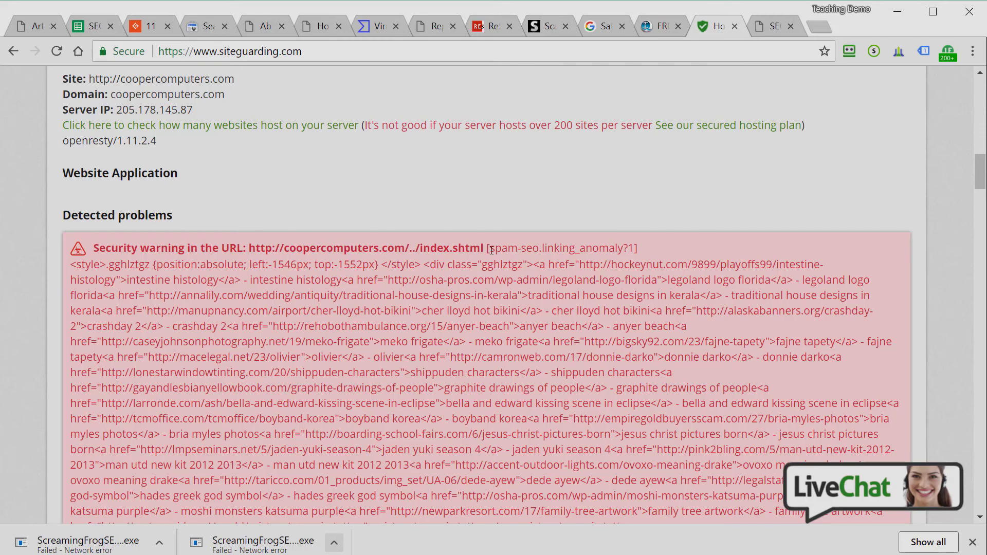
left_click_drag(490, 248, 576, 237)
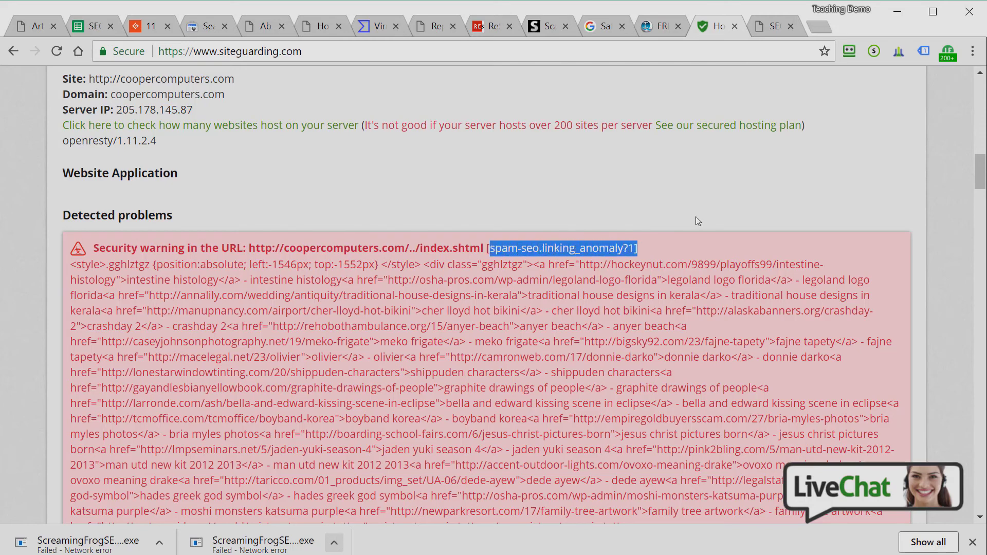
left_click(670, 178)
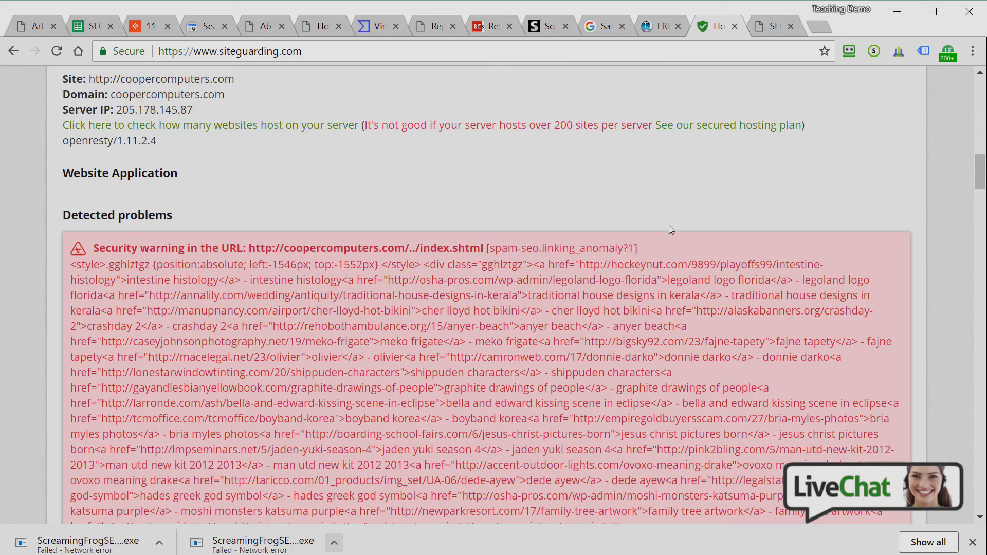
scroll(570, 273, "down", 2)
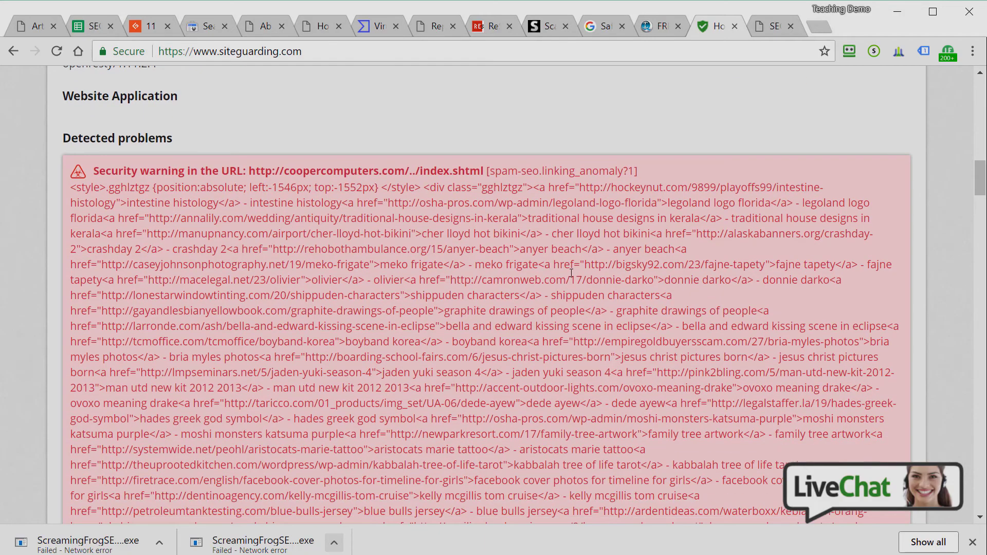
scroll(572, 274, "up", 9)
scroll(572, 274, "up", 11)
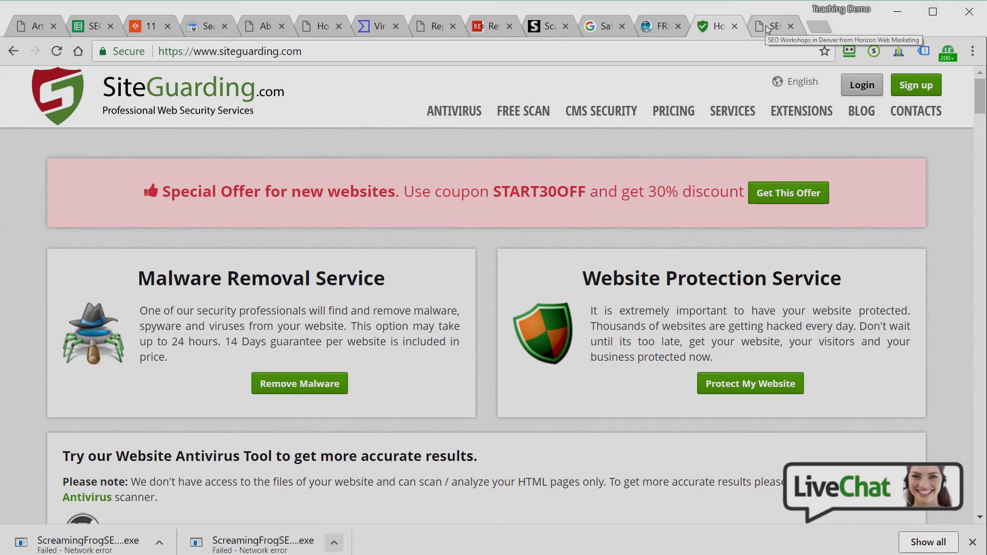
left_click(768, 29)
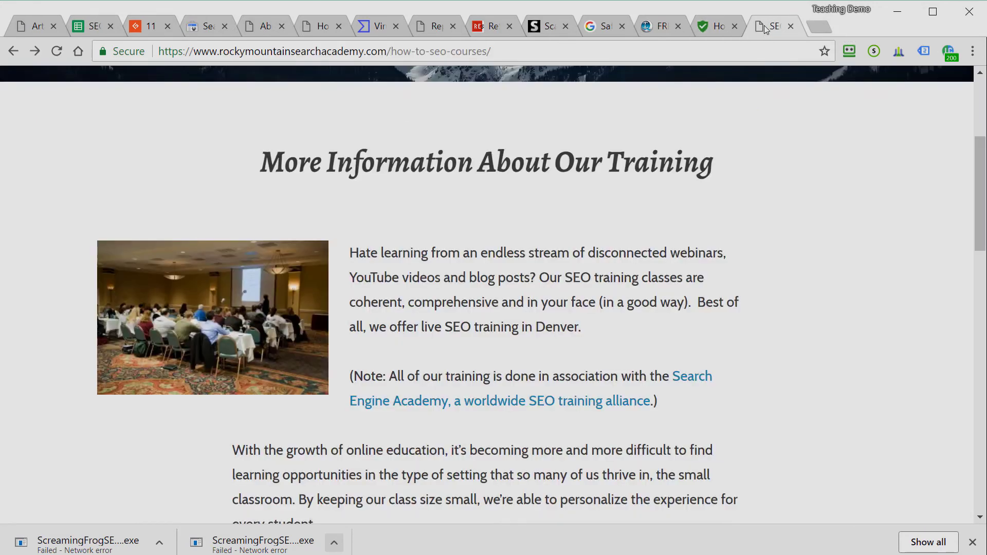
left_click(709, 26)
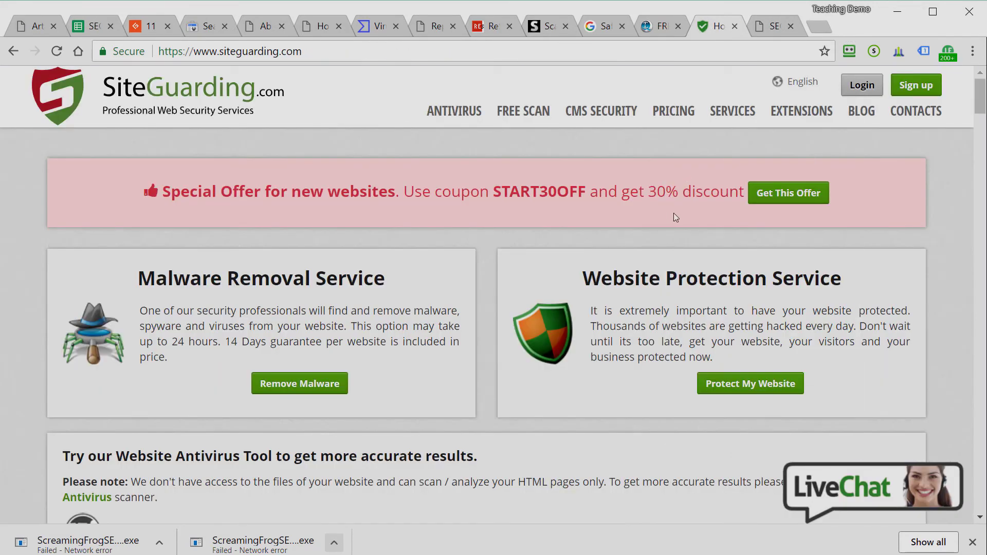